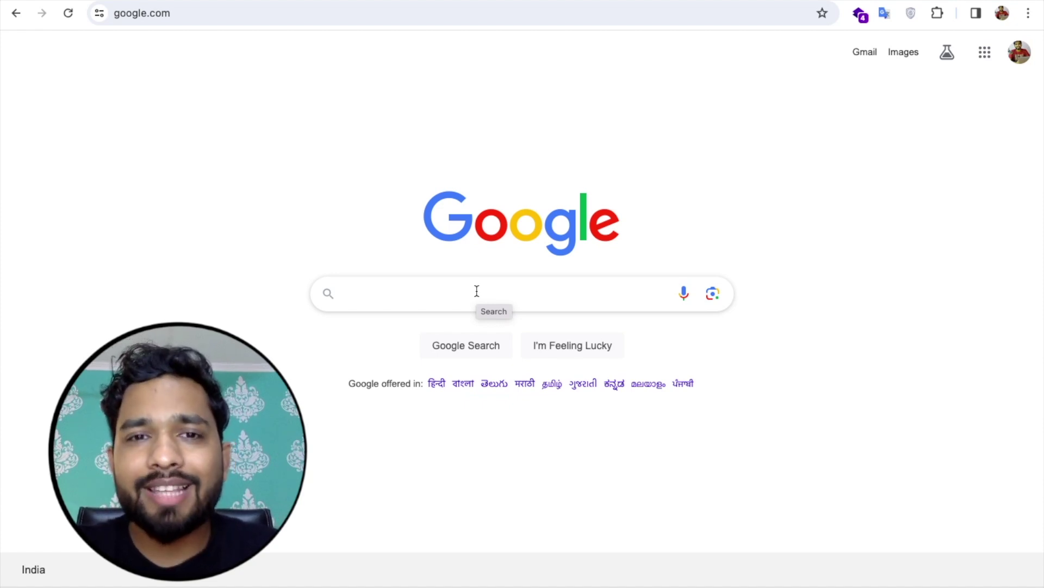
# Step: Search Google for 'agora. io' and go to Agora's free account signup page
pyautogui.hotkey('ctrl', 'r')
pyautogui.write('agora. io')
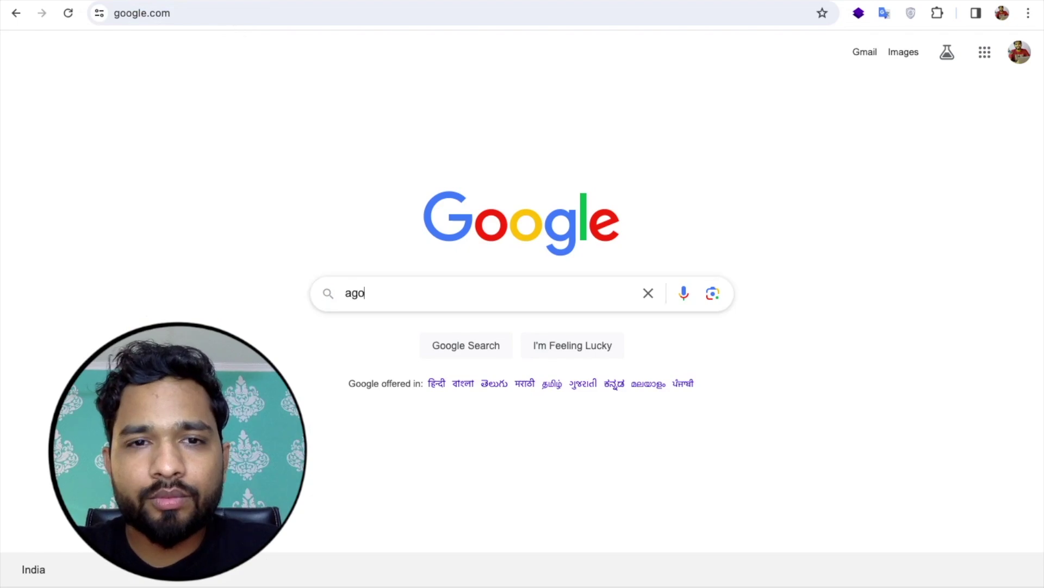
pyautogui.press('Return')
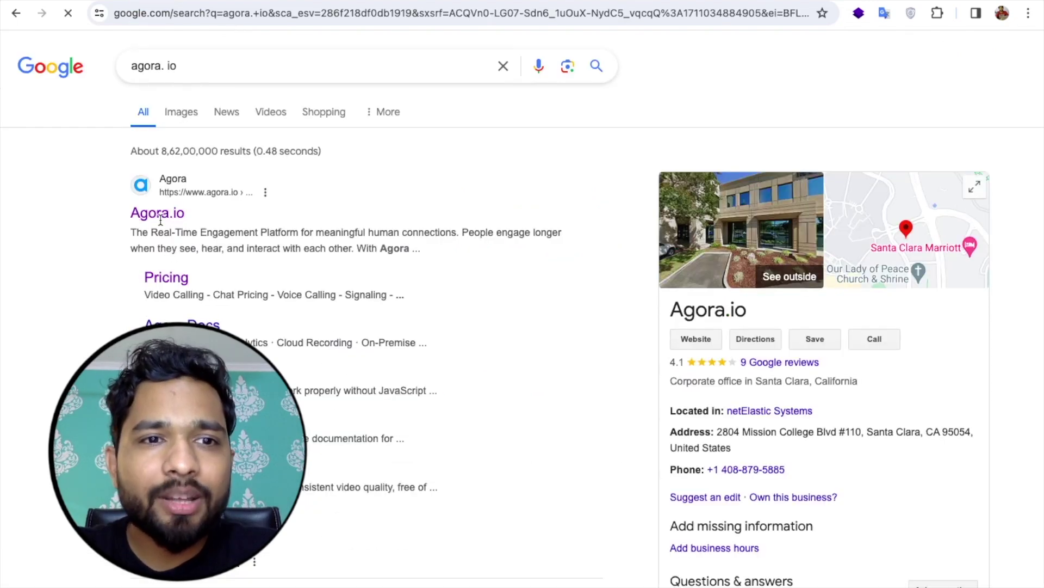
pyautogui.click(154, 216)
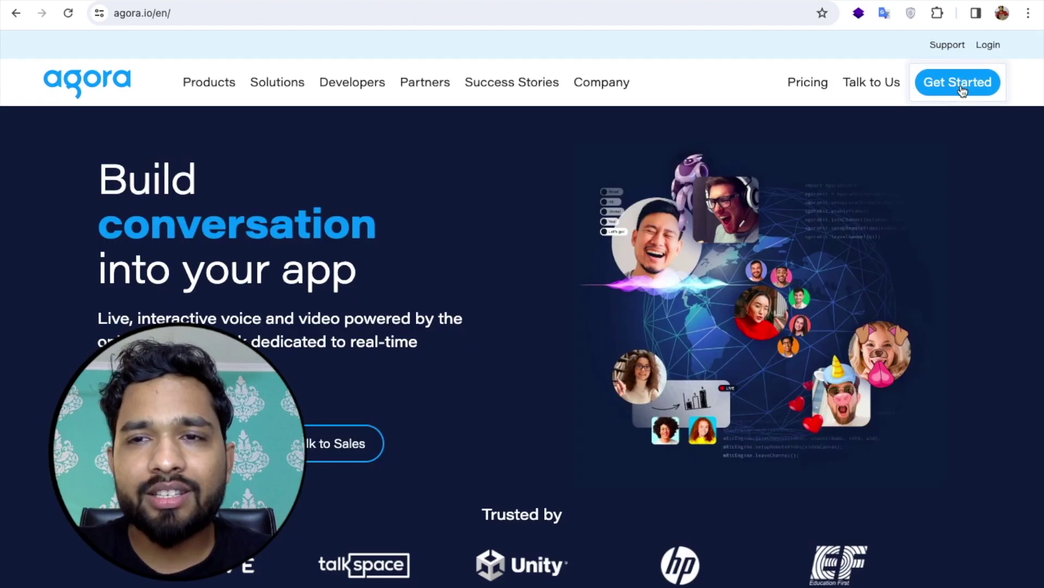
pyautogui.click(959, 85)
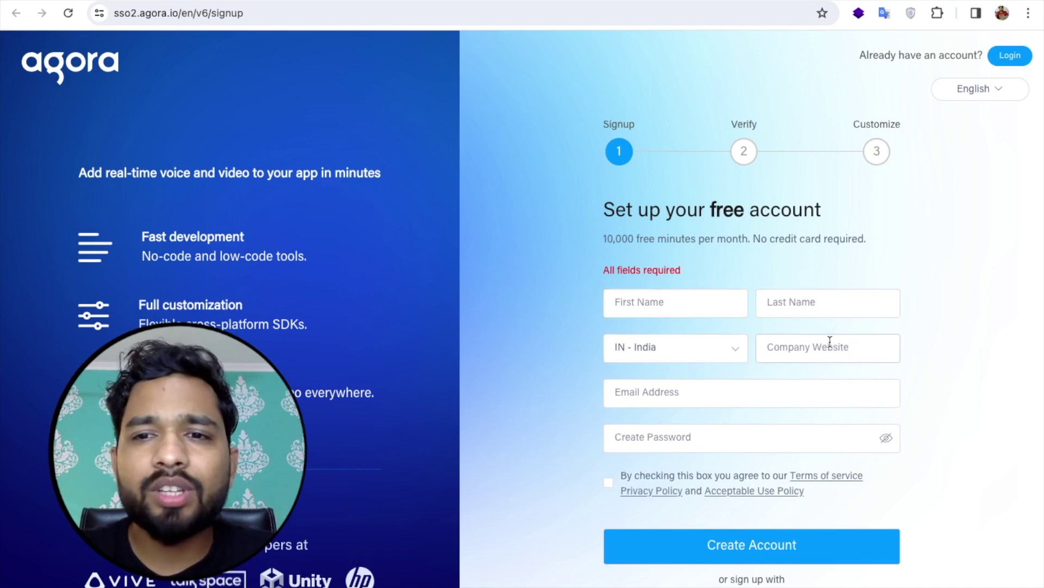
# Step: Enter the user's first and last name and the company website 'TheCodingBus'
pyautogui.click(643, 311)
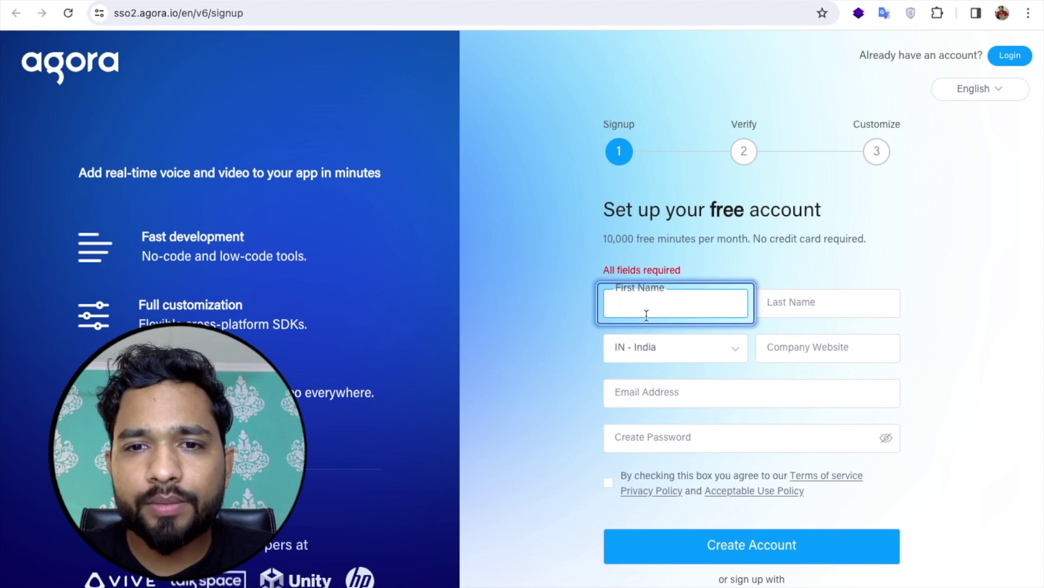
pyautogui.press('Tab')
pyautogui.press('Tab')
pyautogui.press('Tab')
pyautogui.write('TheCodingBus')
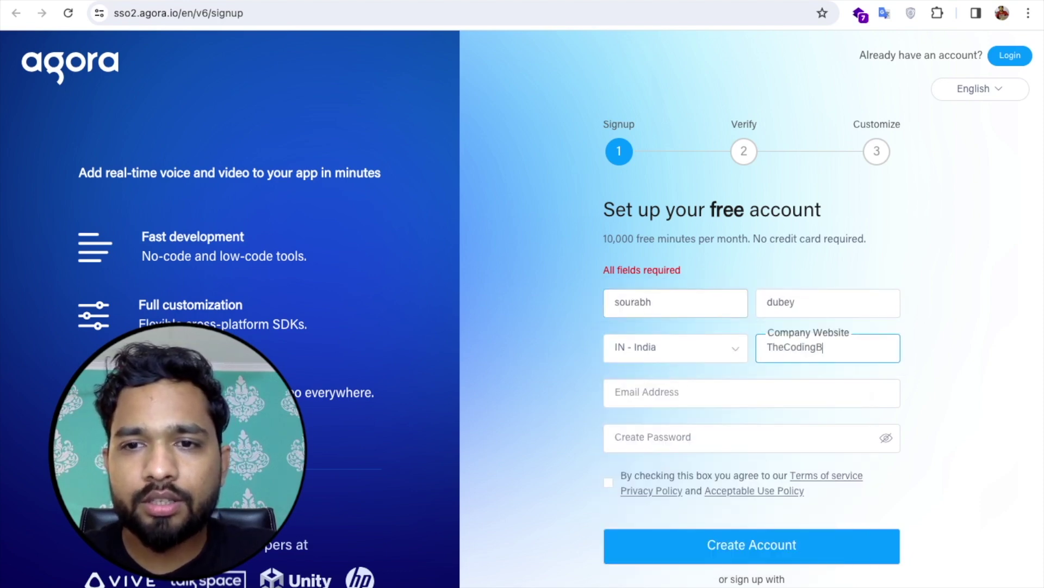
pyautogui.press('Tab')
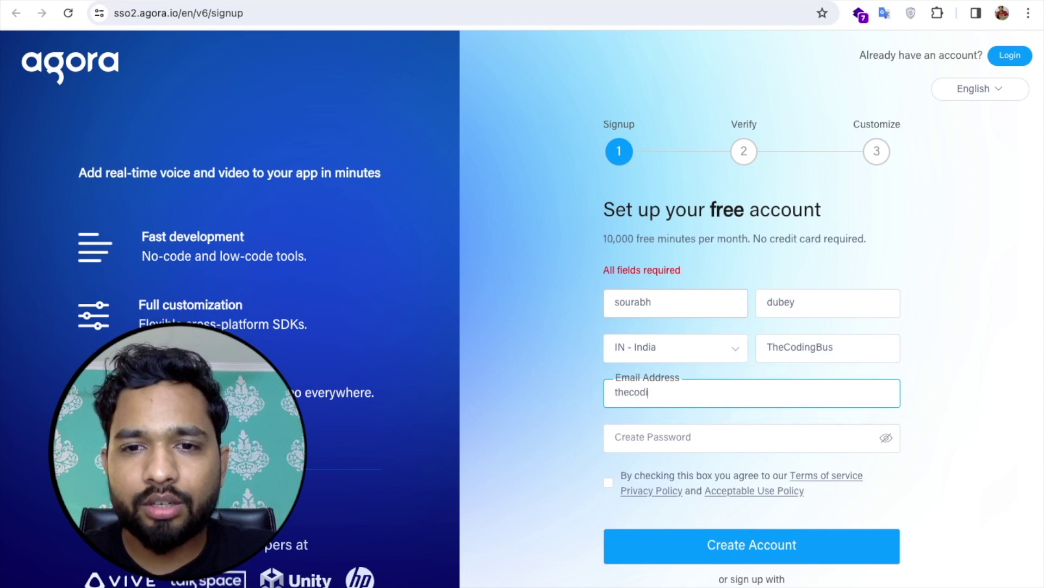
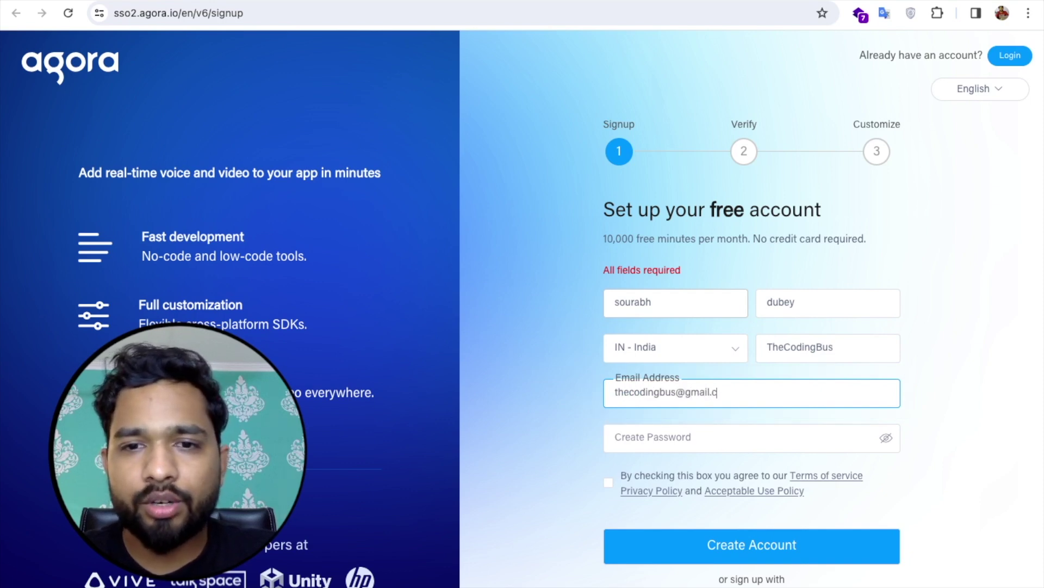
# Step: Fill in the account e-mail and password, accept the terms, and create the account
pyautogui.press('Tab')
pyautogui.write('••••••••••••••••••••••••••••••')
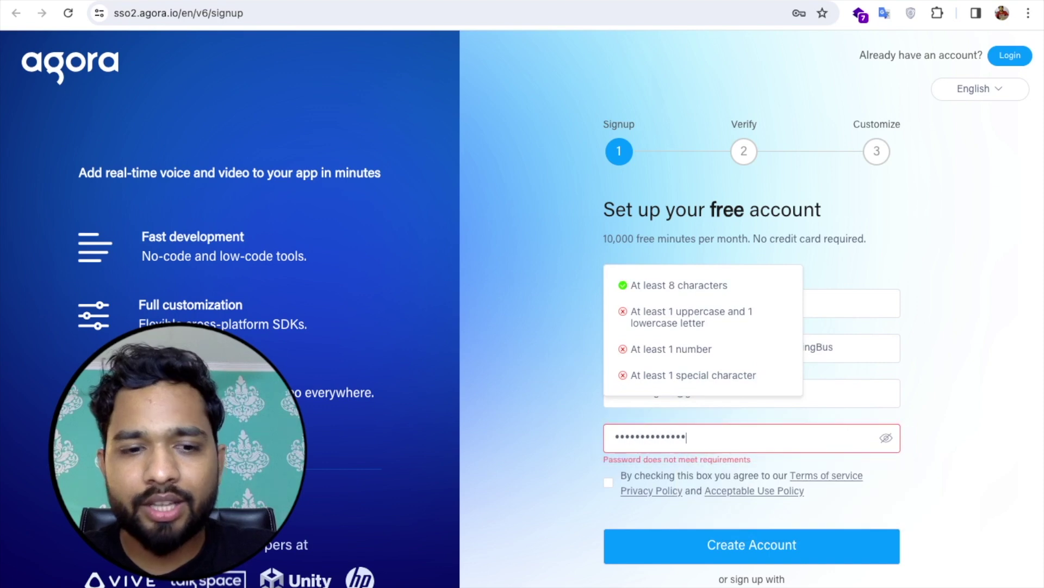
pyautogui.click(579, 419)
pyautogui.click(608, 482)
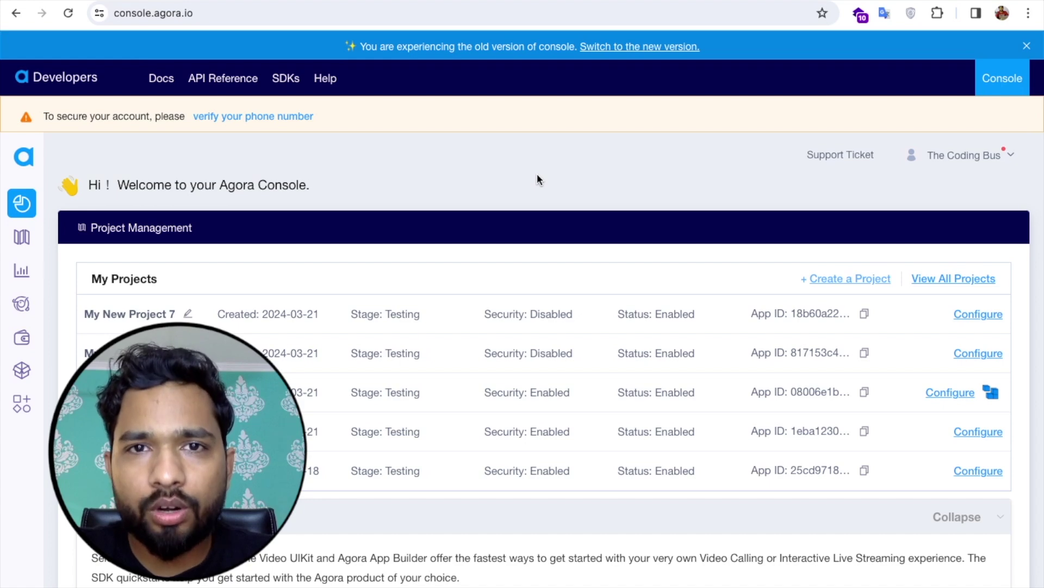
# Step: Open the App Builder documentation from the console's App Builder quickstart tab
pyautogui.scroll(-7, 537, 179)
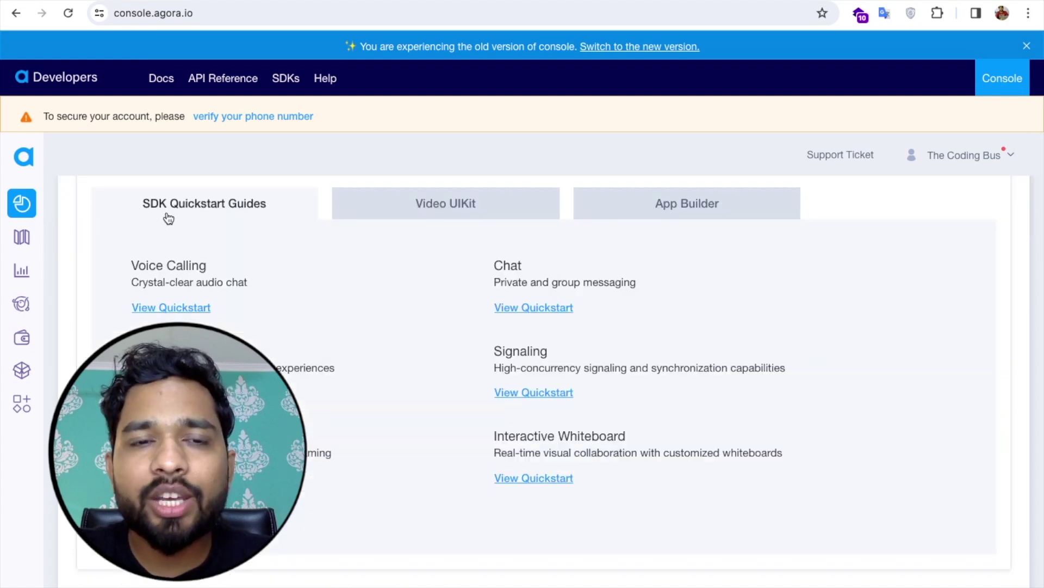
pyautogui.click(702, 217)
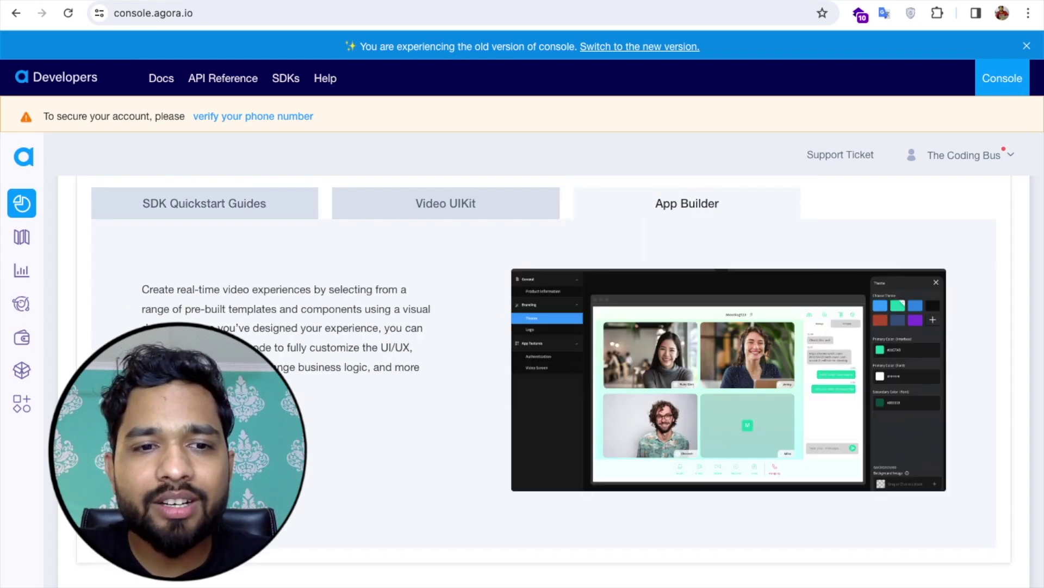
pyautogui.click(185, 406)
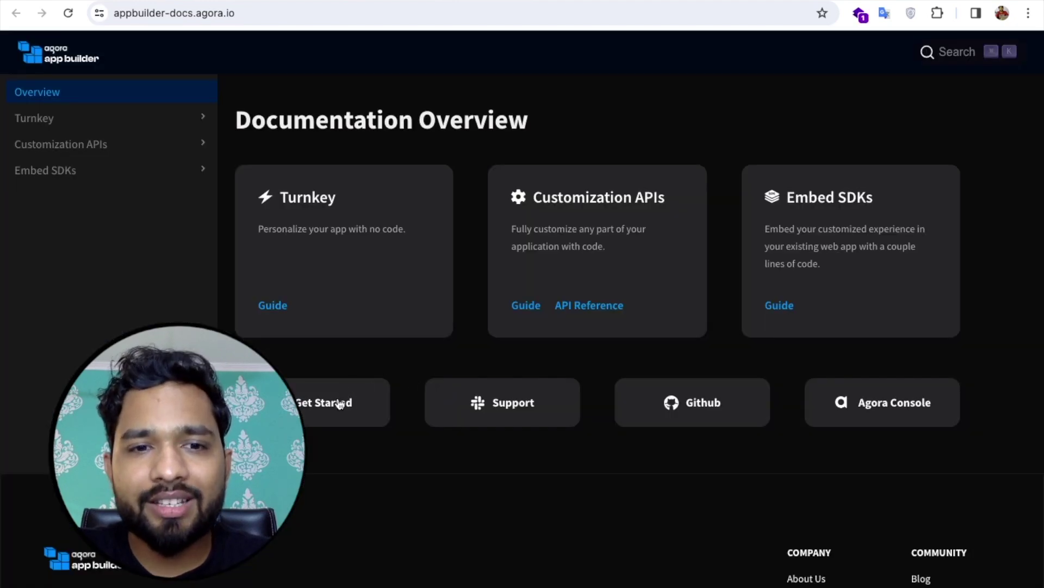
# Step: Open the App Builder dashboard choosing TRY THE BETA to reach All Projects
pyautogui.click(309, 410)
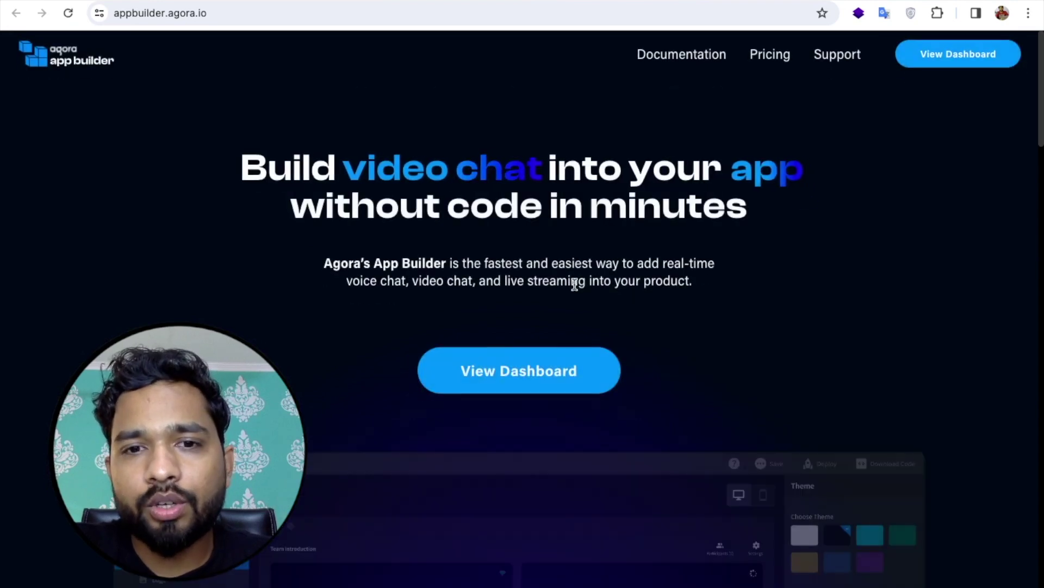
pyautogui.click(523, 379)
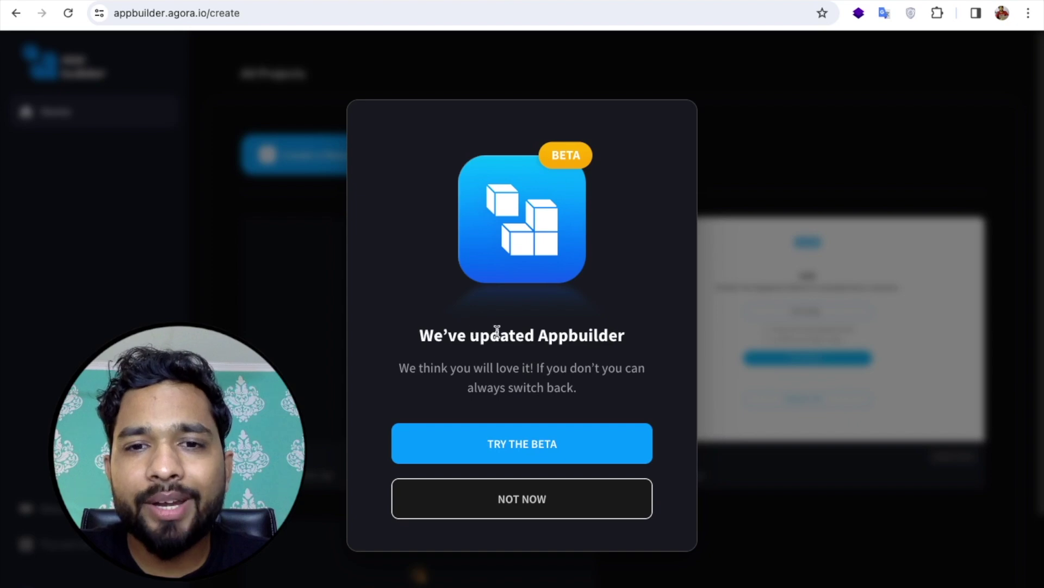
pyautogui.click(498, 441)
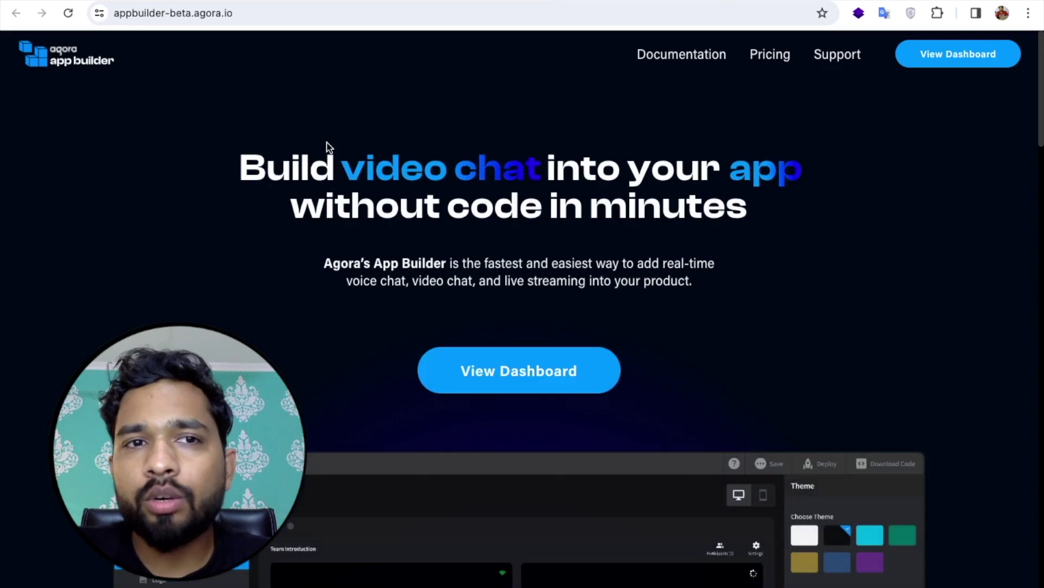
pyautogui.click(540, 378)
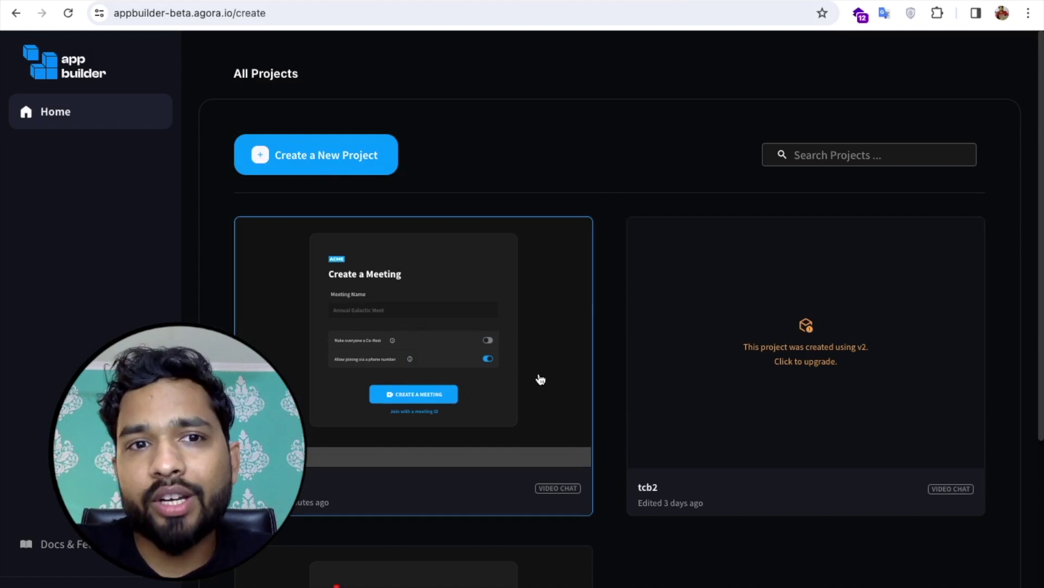
# Step: Create a new project named 'The Coding Bus' using the Video Chat template
pyautogui.click(324, 168)
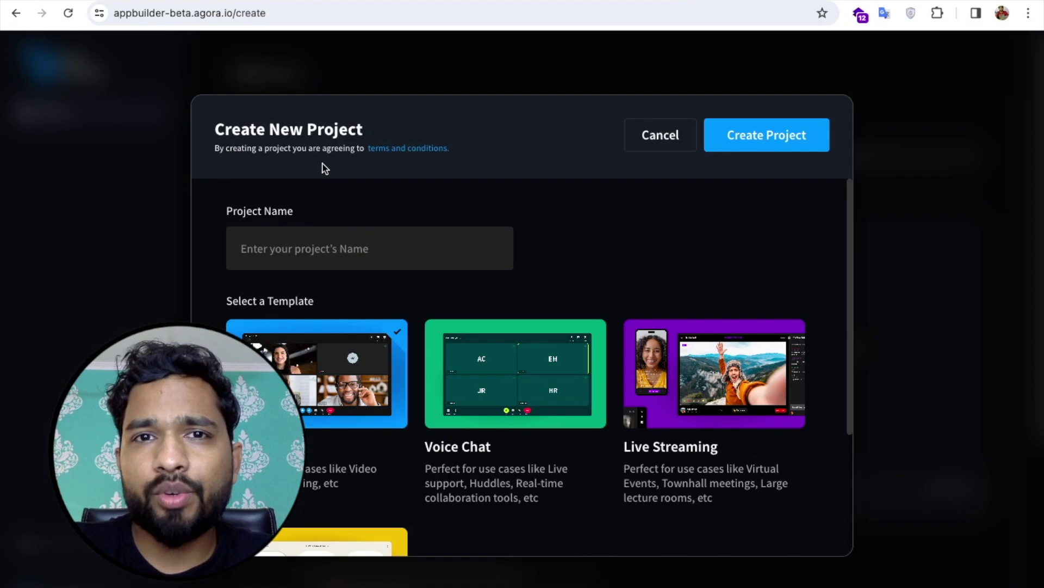
pyautogui.click(308, 248)
pyautogui.click(308, 248)
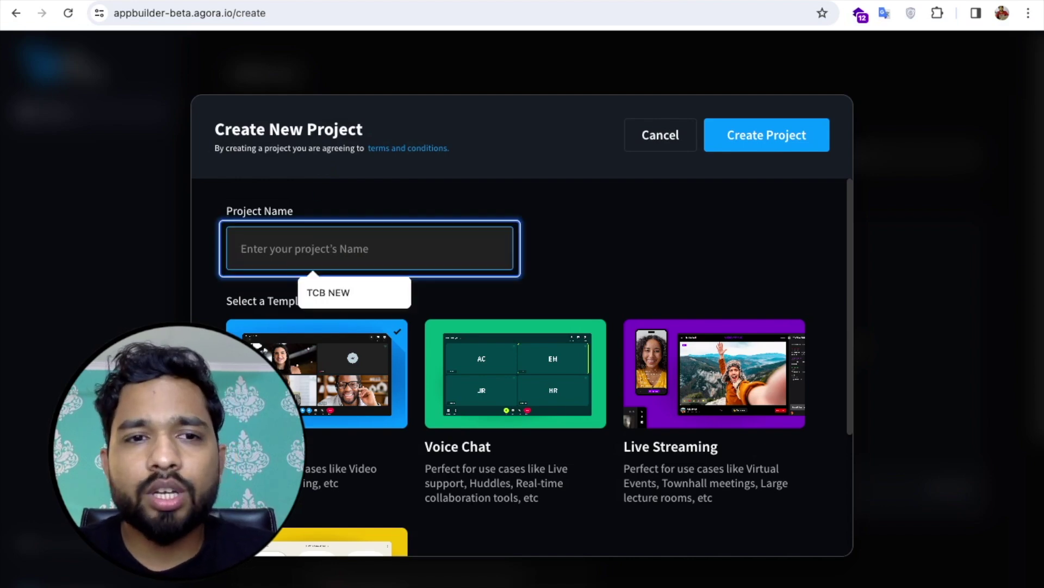
pyautogui.write('The')
pyautogui.press('BackSpace')
pyautogui.press('BackSpace')
pyautogui.write('he')
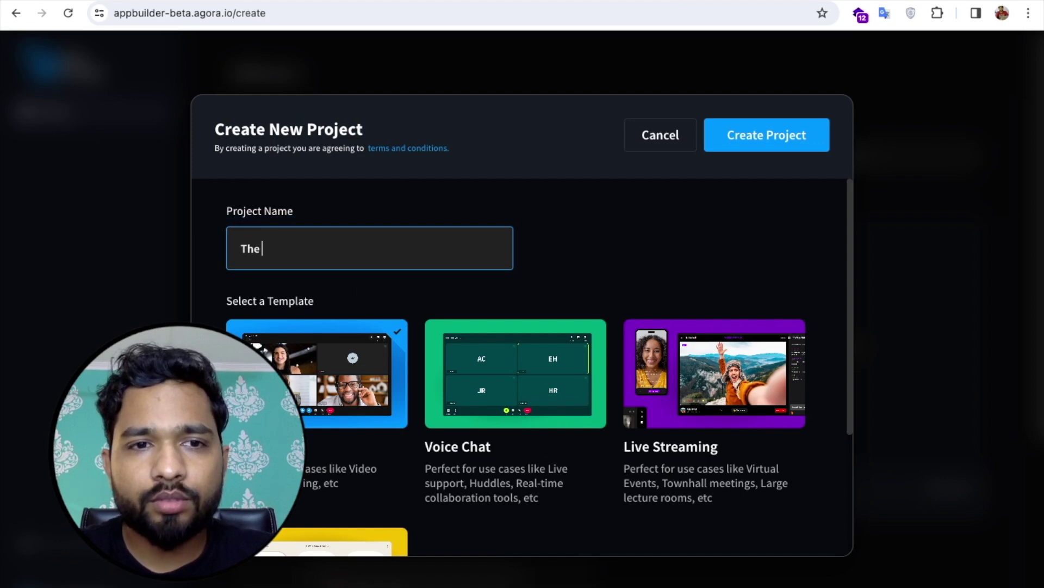
pyautogui.write(' Coding Bus')
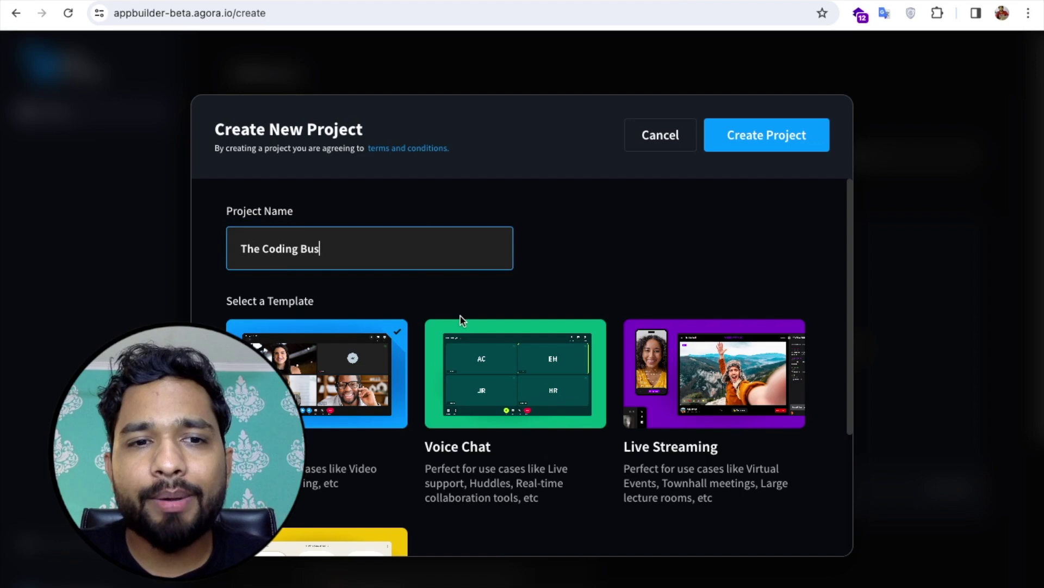
pyautogui.scroll(-2, 461, 320)
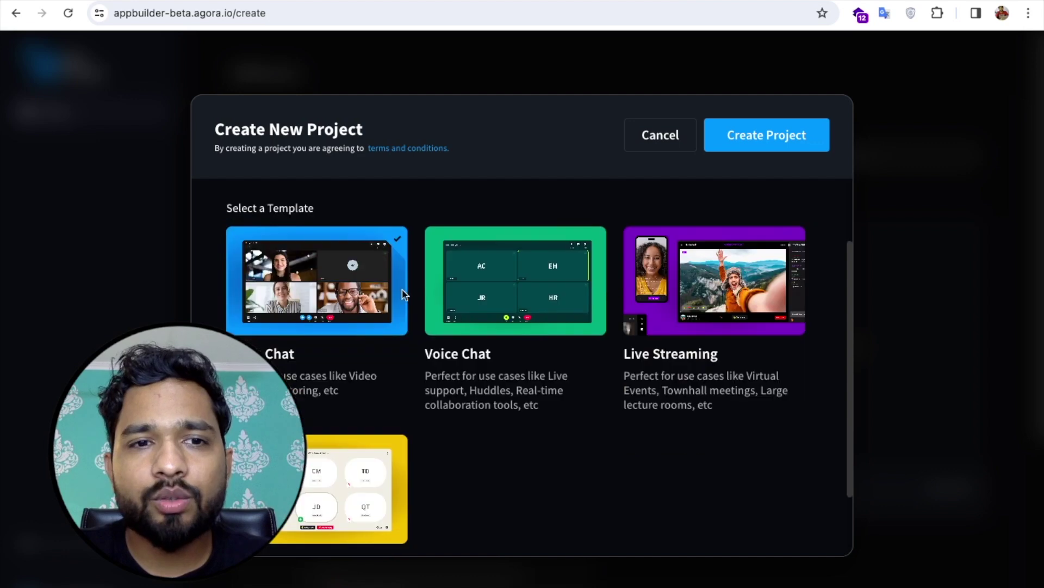
pyautogui.click(296, 303)
pyautogui.scroll(-2, 417, 419)
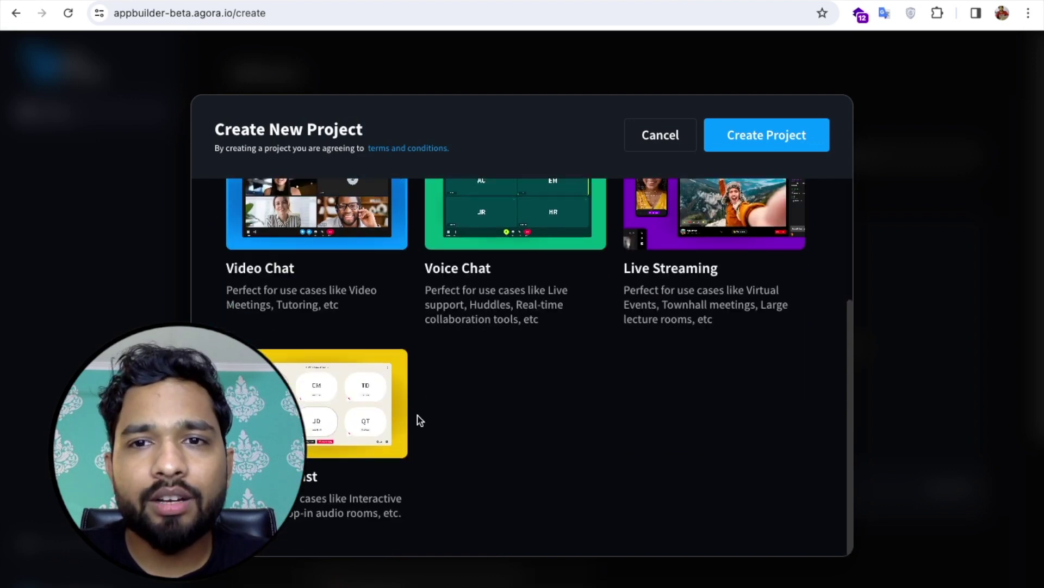
pyautogui.click(767, 138)
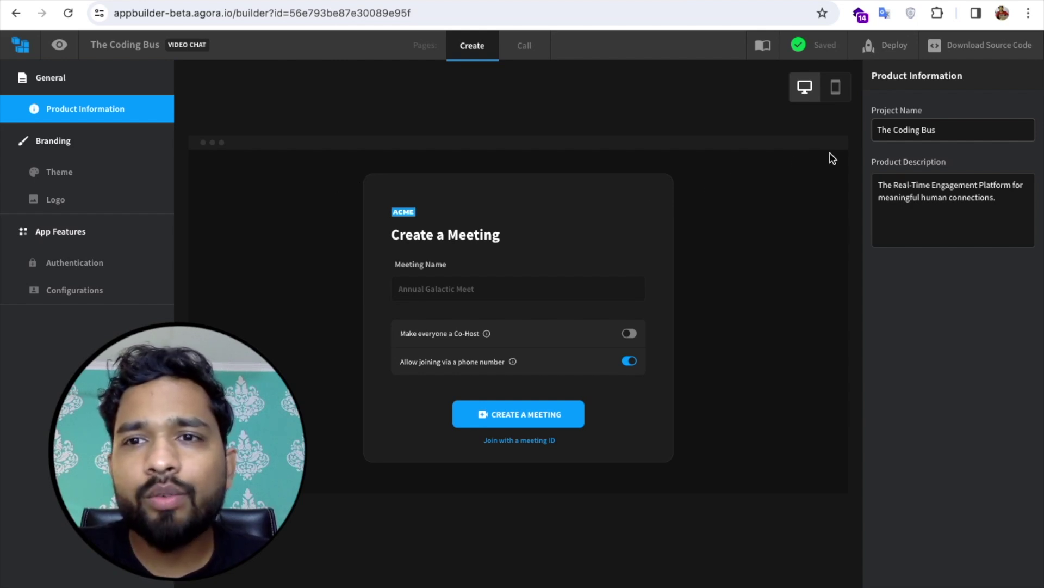
pyautogui.click(955, 131)
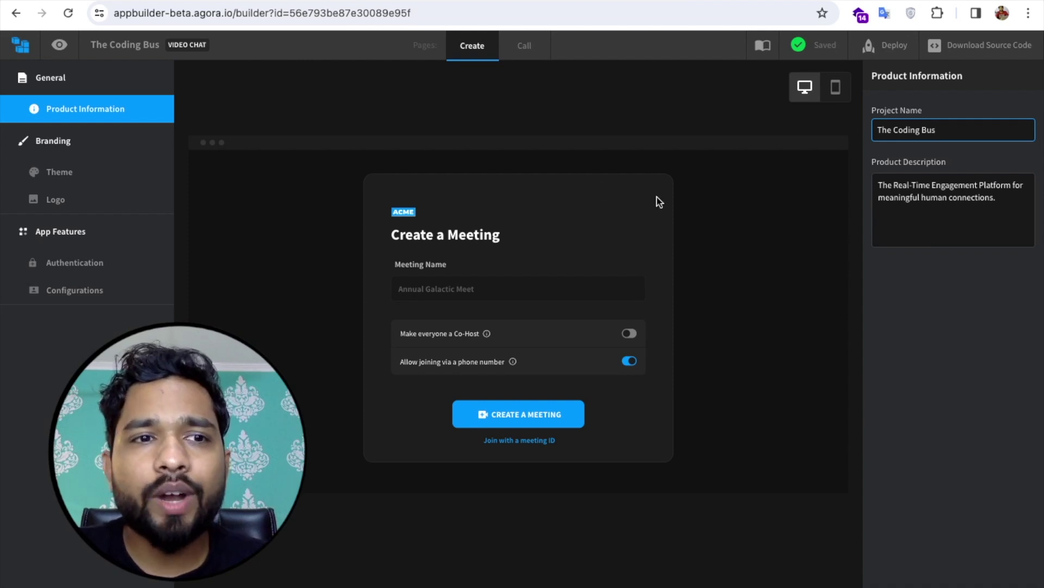
pyautogui.click(63, 201)
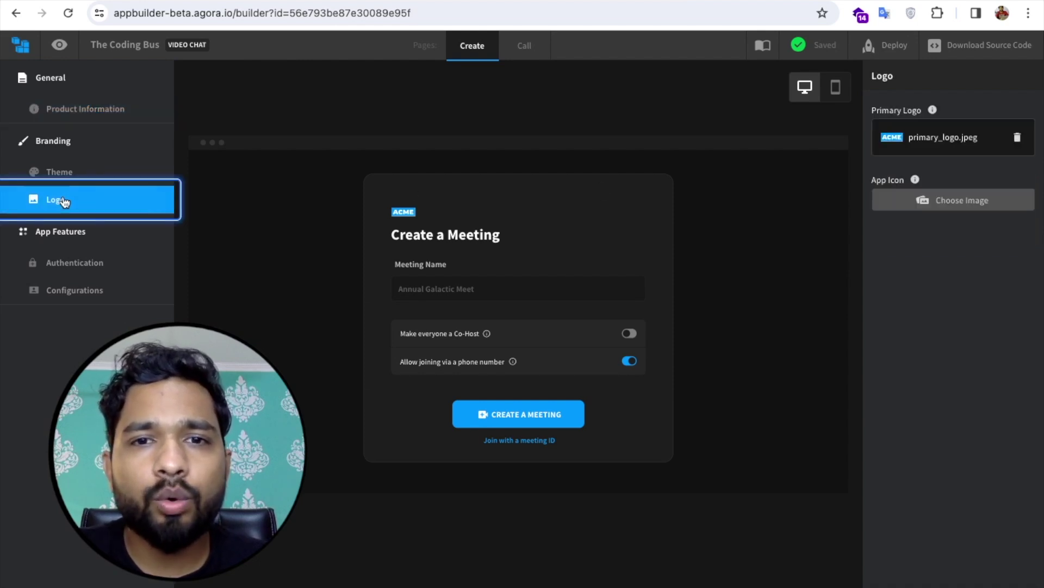
# Step: Replace the ACME logo with tcb-logo.png as both Primary Logo and App Icon
pyautogui.click(1018, 139)
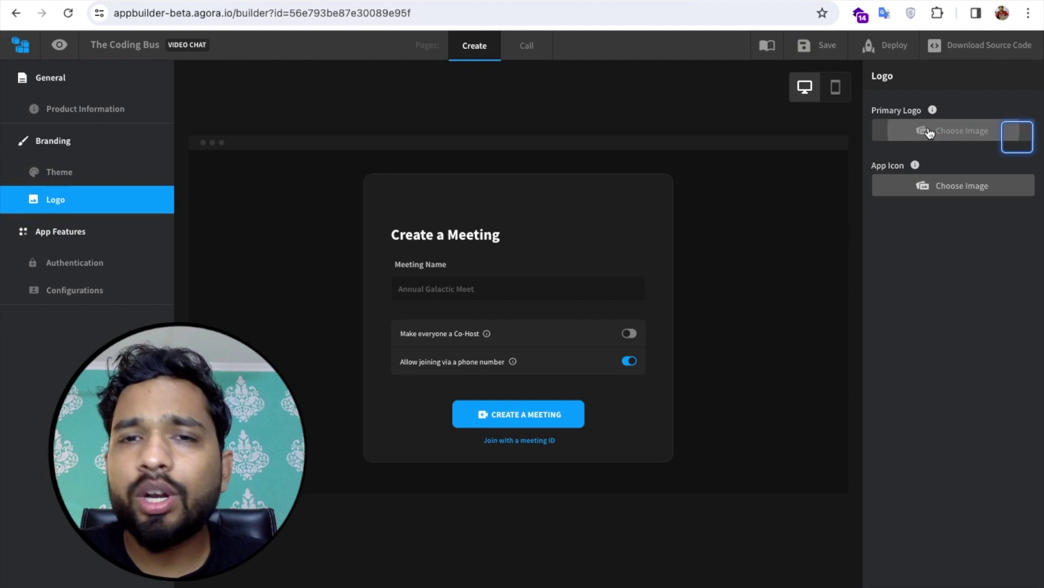
pyautogui.click(930, 133)
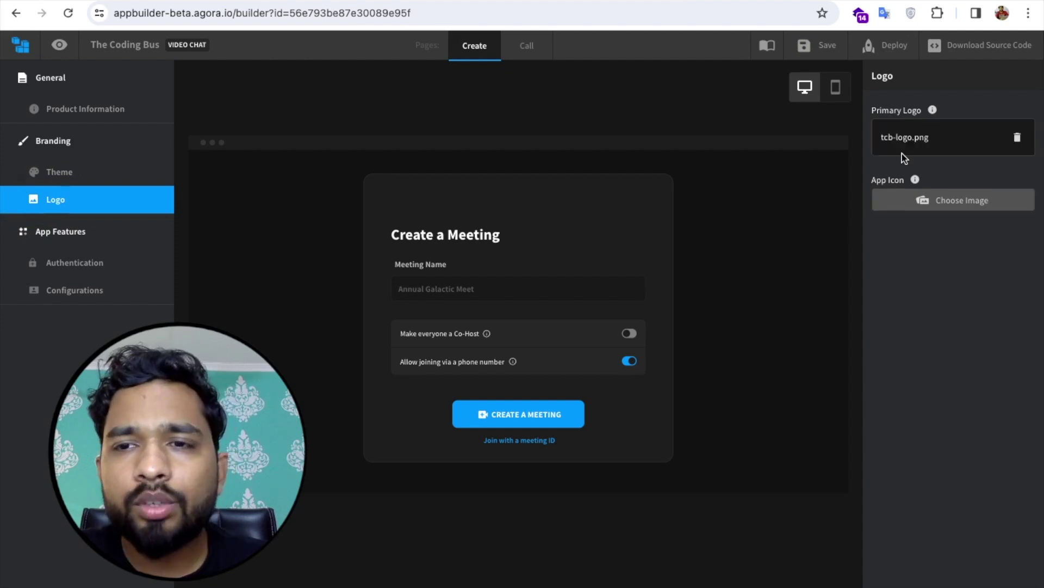
pyautogui.click(954, 211)
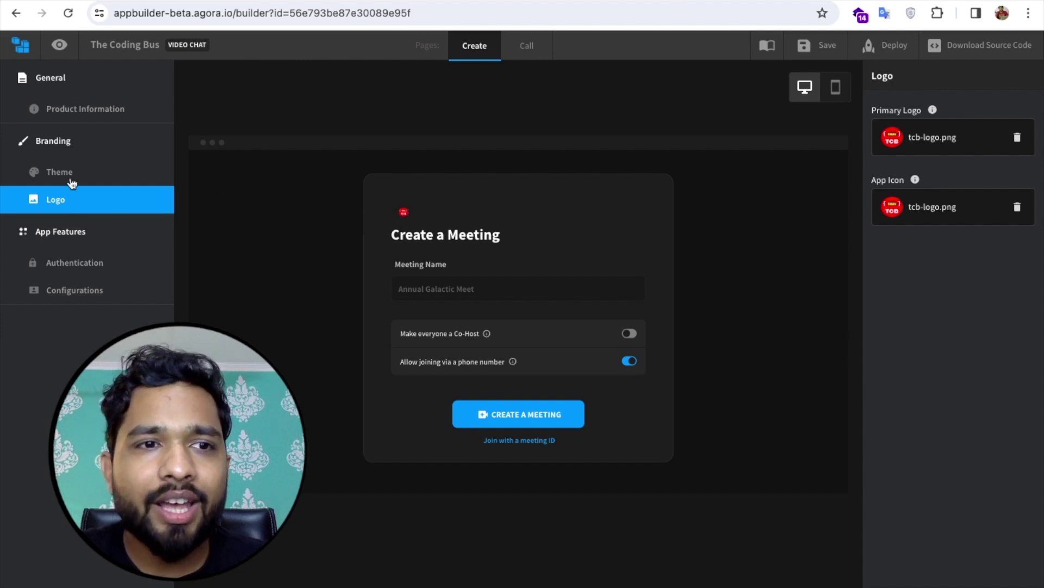
pyautogui.click(48, 173)
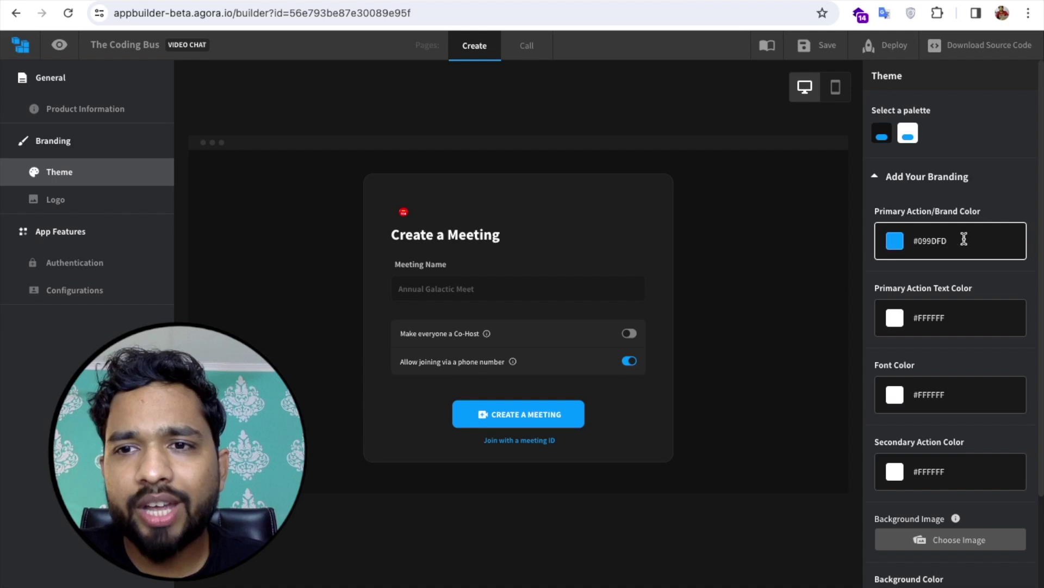
# Step: Shorten the Primary Action/Brand Color hex from #099DFD to teal #099
pyautogui.click(922, 240)
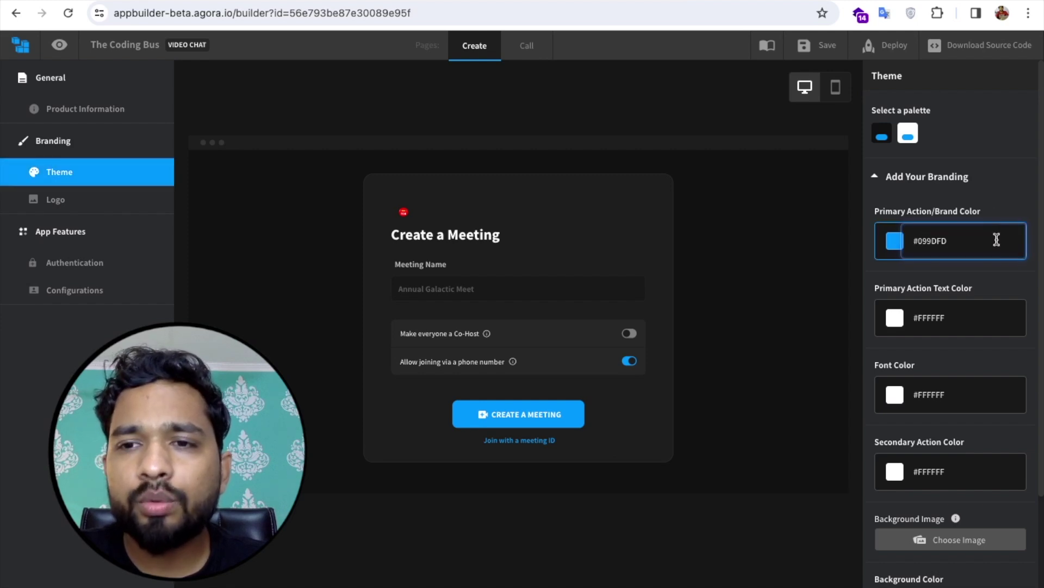
pyautogui.press('BackSpace')
pyautogui.press('BackSpace')
pyautogui.press('BackSpace')
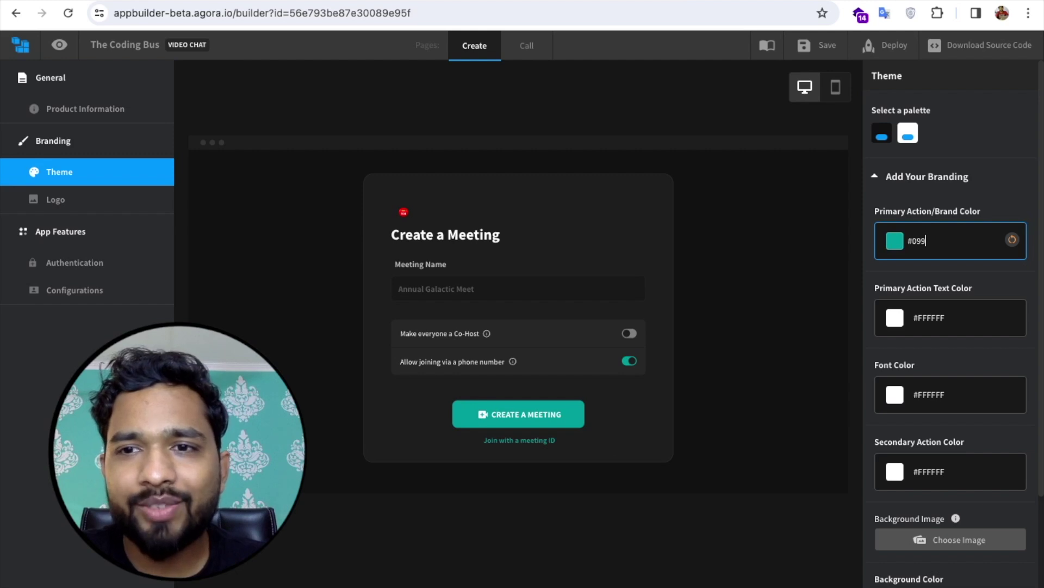
pyautogui.click(783, 247)
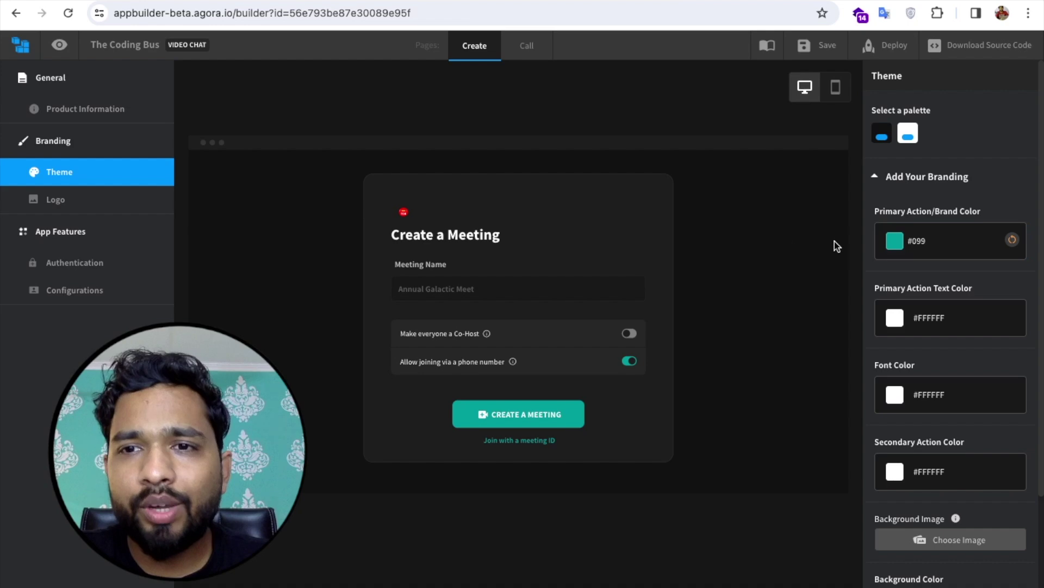
pyautogui.scroll(-3, 920, 280)
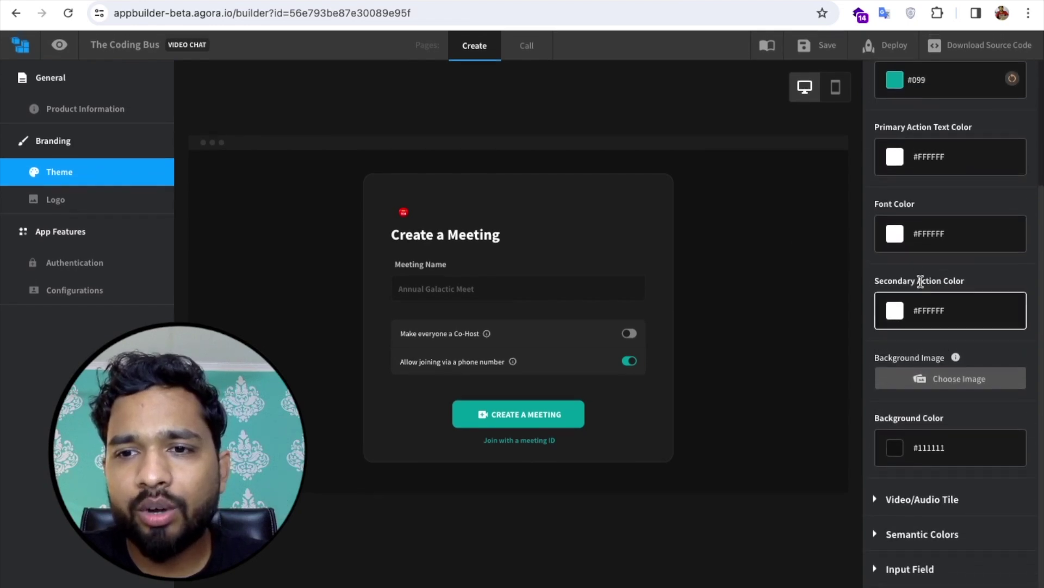
pyautogui.scroll(1, 944, 321)
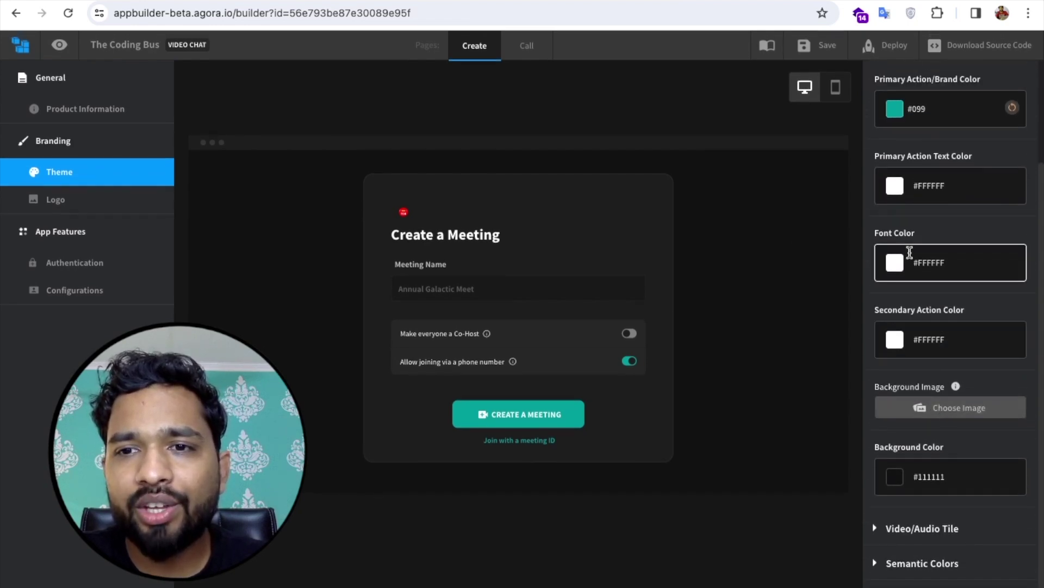
pyautogui.scroll(3, 910, 253)
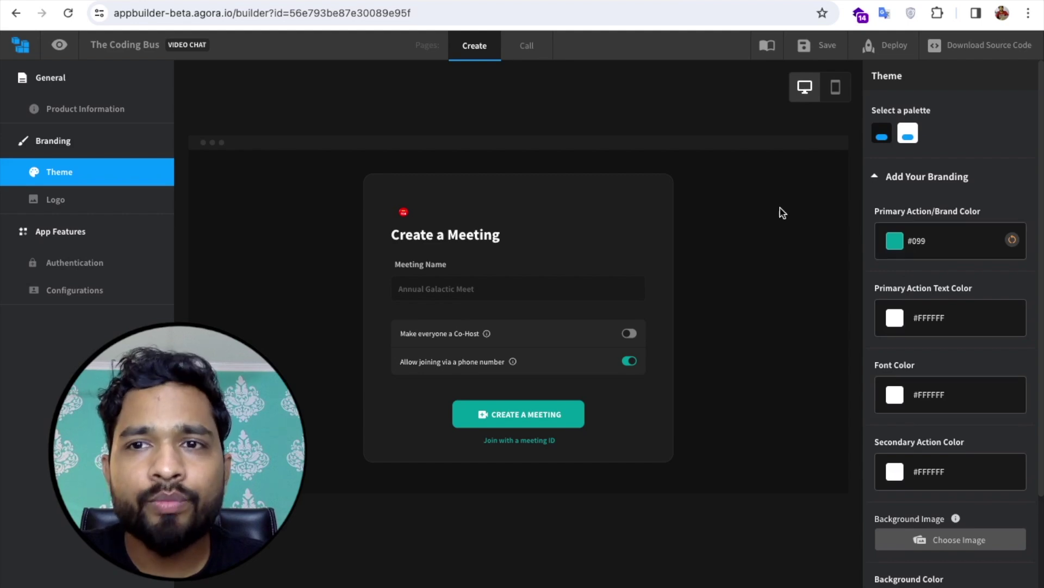